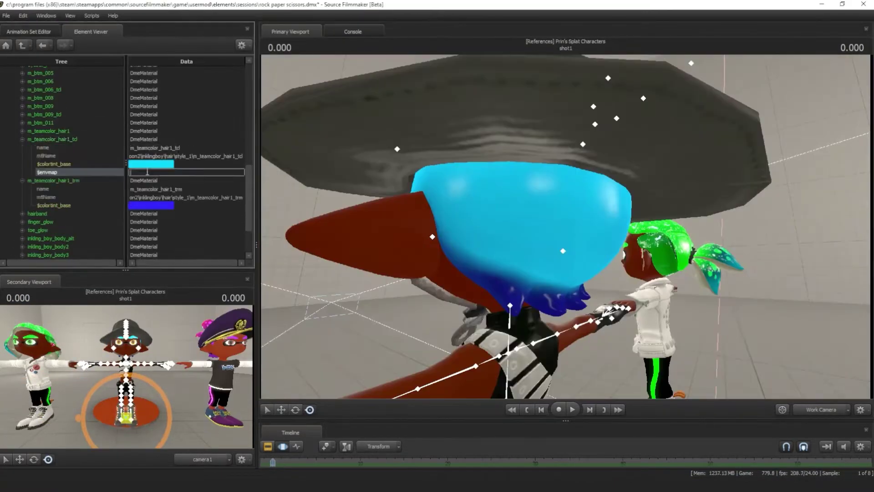
- Open the options menu for the hair colour element
right_click(59, 177)
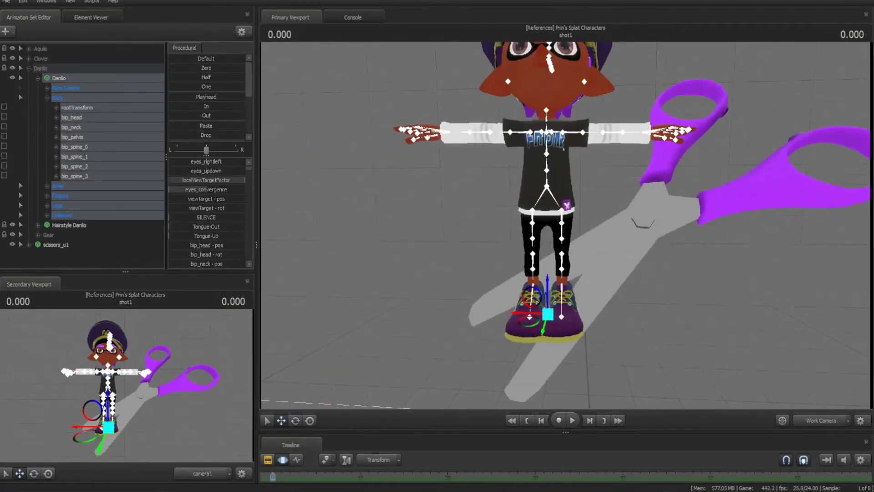
- Pose Danilo's pelvis, left hip and left thumb bones toward the peace-sign pose
left_click(72, 136)
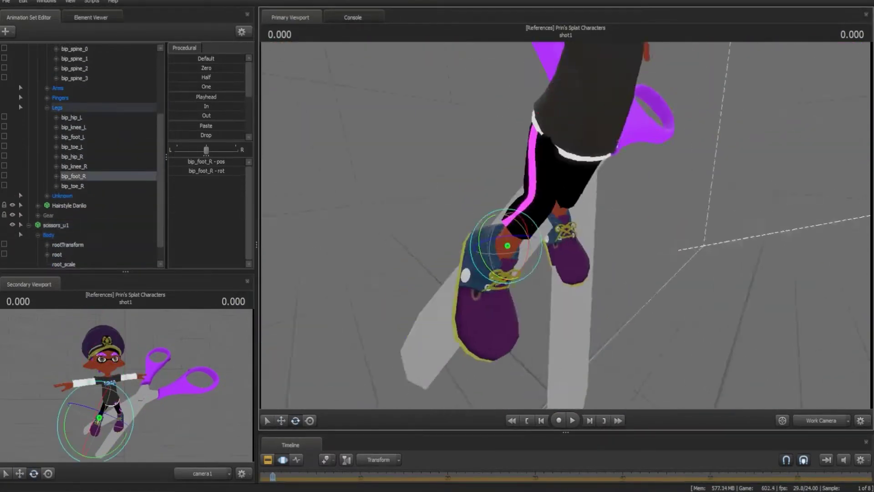
left_click(72, 117)
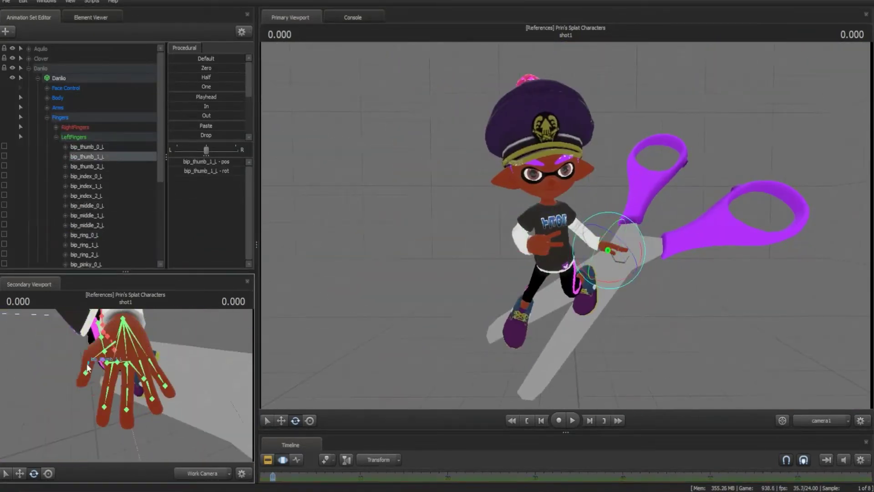
left_click(88, 368)
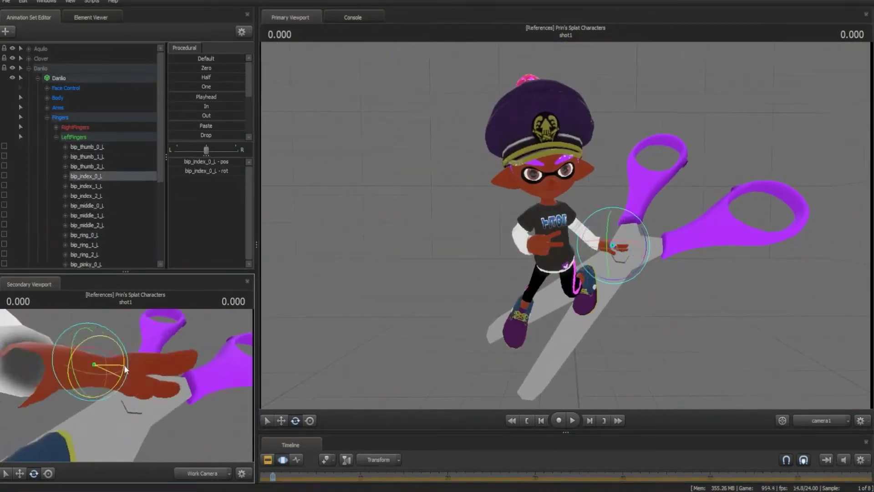
left_click_drag(120, 373, 191, 396)
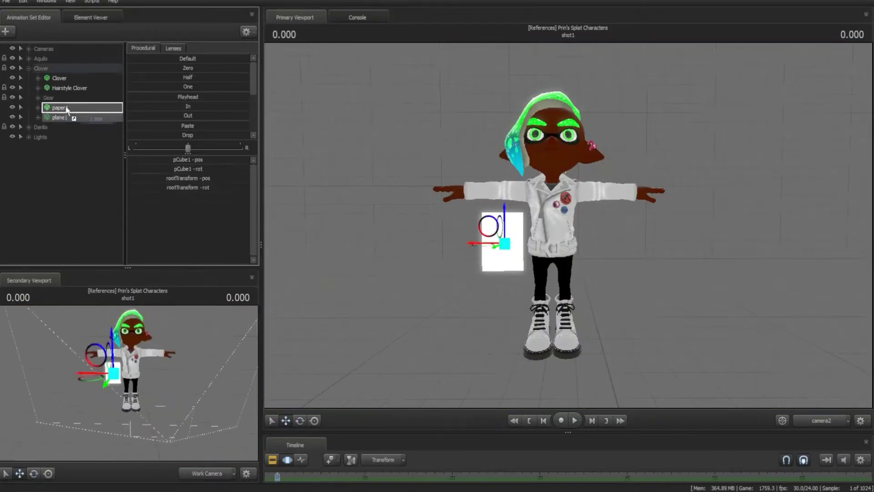
- Add a stretched white plane as paper and select Clover's spine, right hip and toe bones
left_click_drag(67, 109, 67, 109)
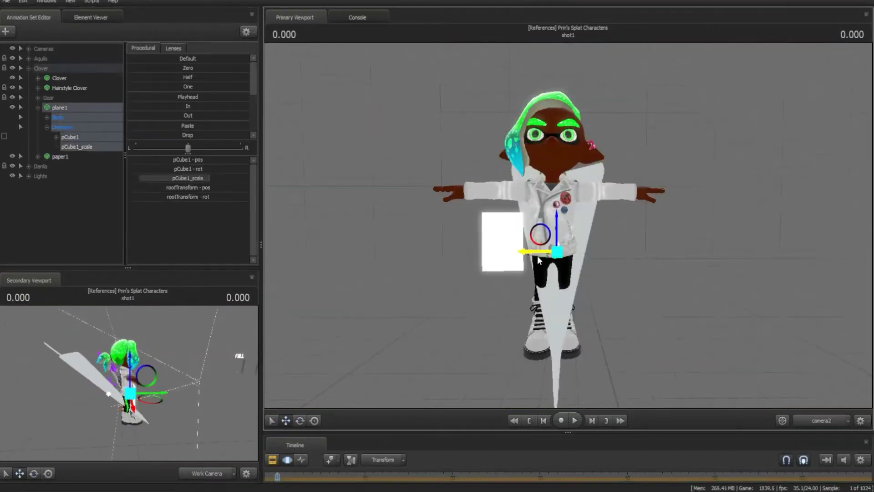
left_click(75, 166)
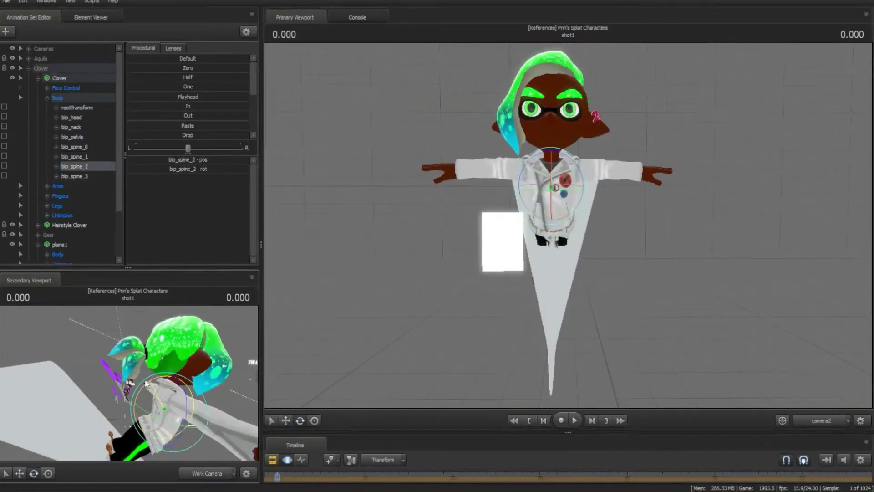
left_click(47, 206)
scroll(69, 137, "down", 5)
left_click(72, 78)
left_click(71, 117)
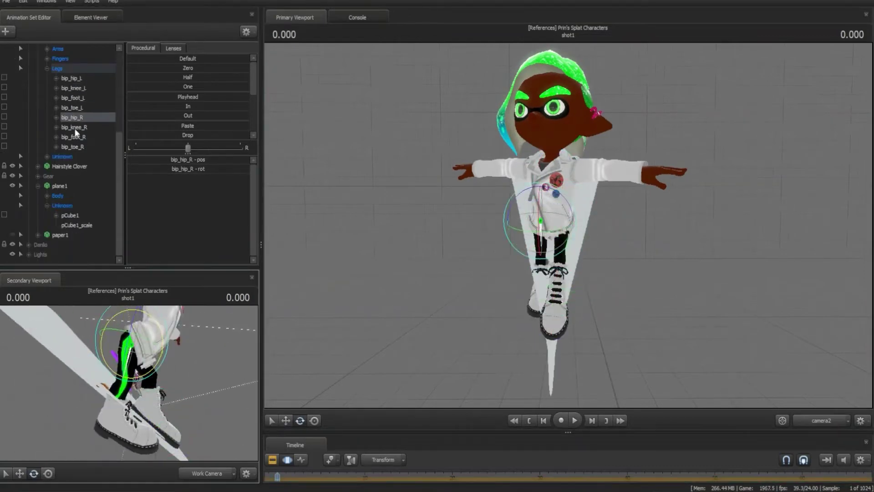
left_click(73, 146)
type("Key")
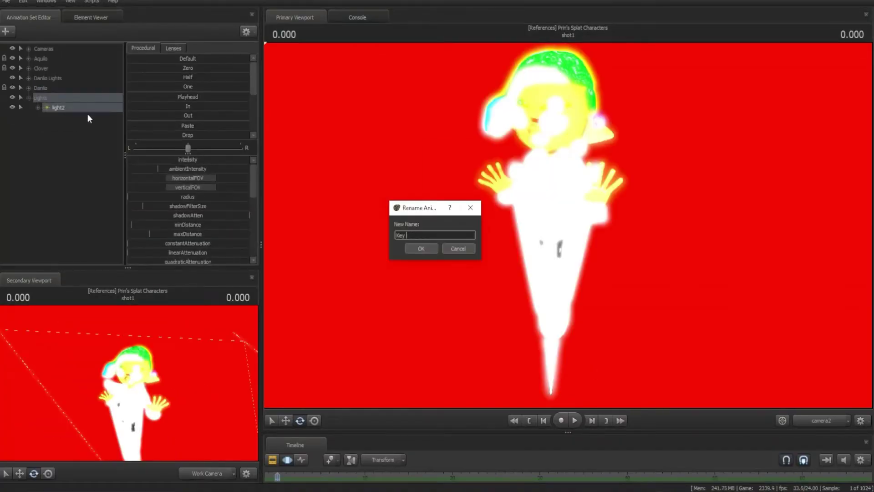
- Name the new light 'Key Light' and close the movie export window
type("Light")
key("Return")
scroll(210, 224, "down", 5)
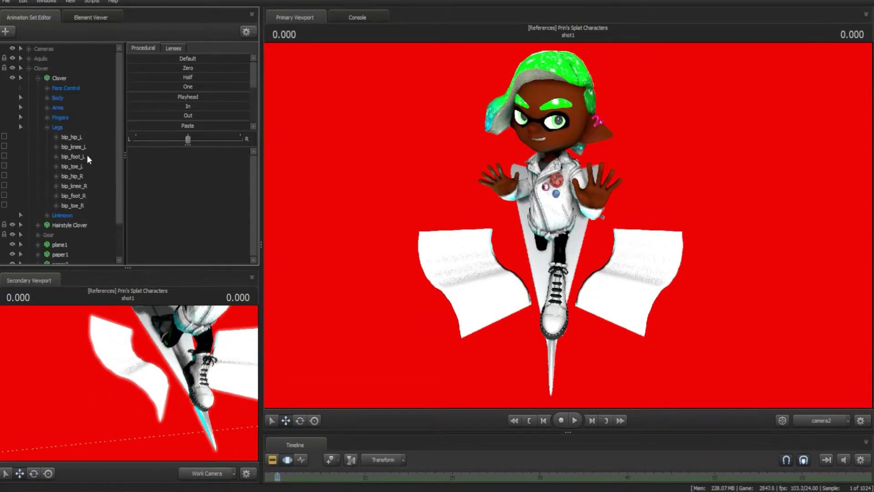
left_click(498, 282)
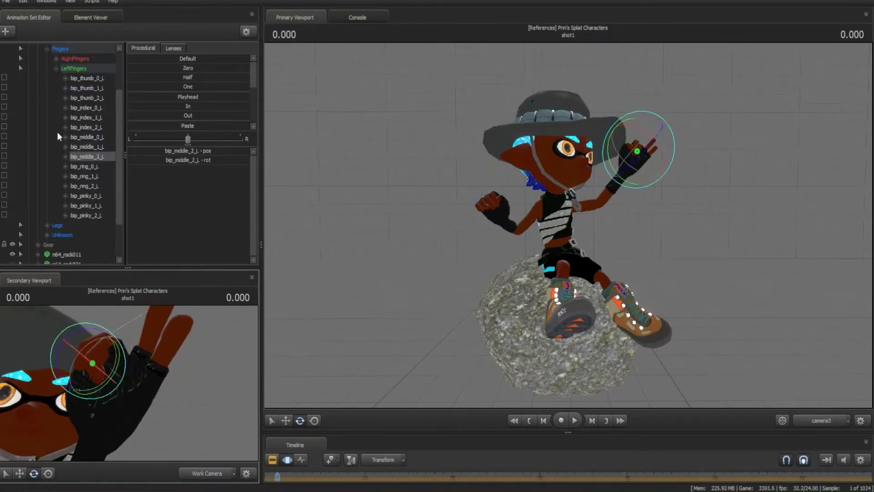
- Expand Aquilo's control groups and the n64_rock021 rock to position it
double_click(69, 74)
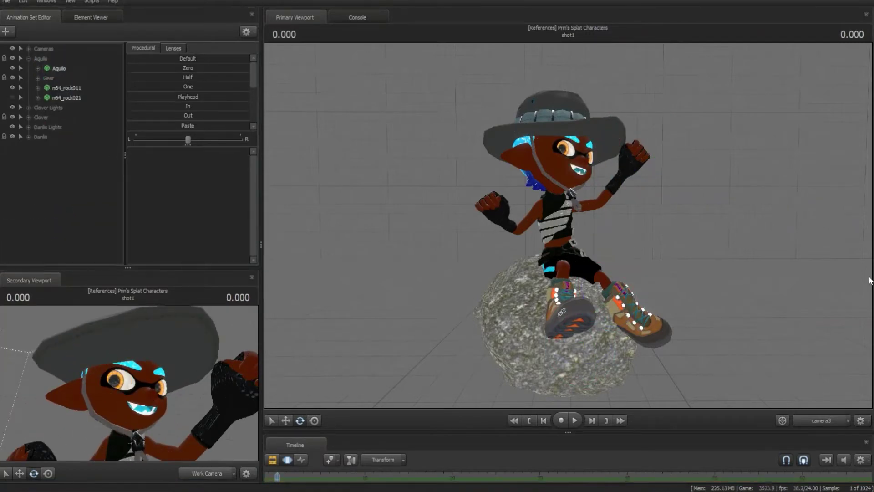
double_click(69, 97)
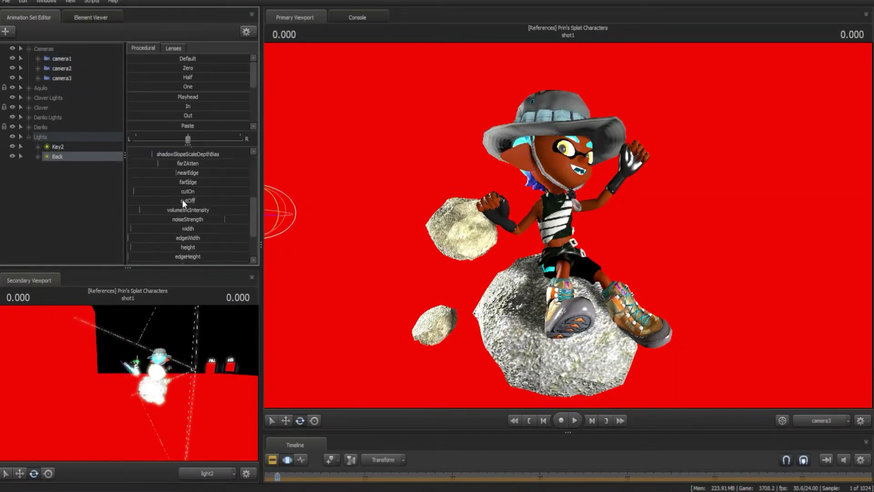
- Scroll through the light attributes list and stop playback
scroll(182, 200, "down", 5)
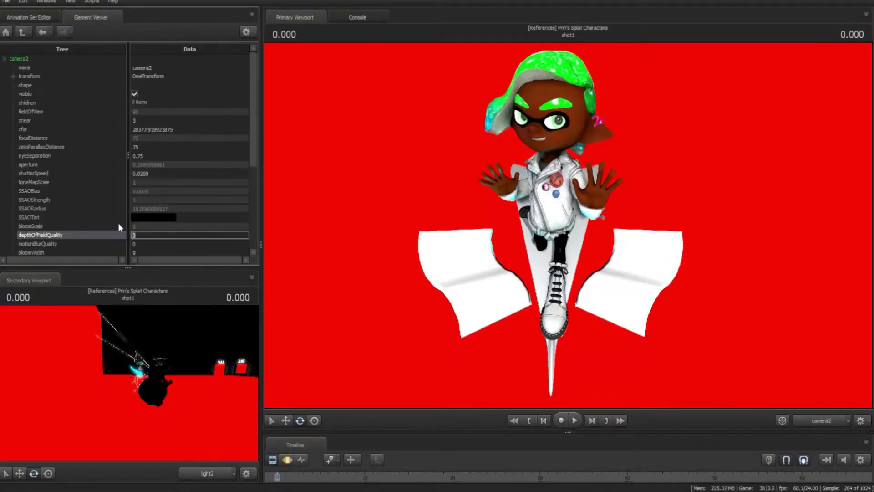
key("space")
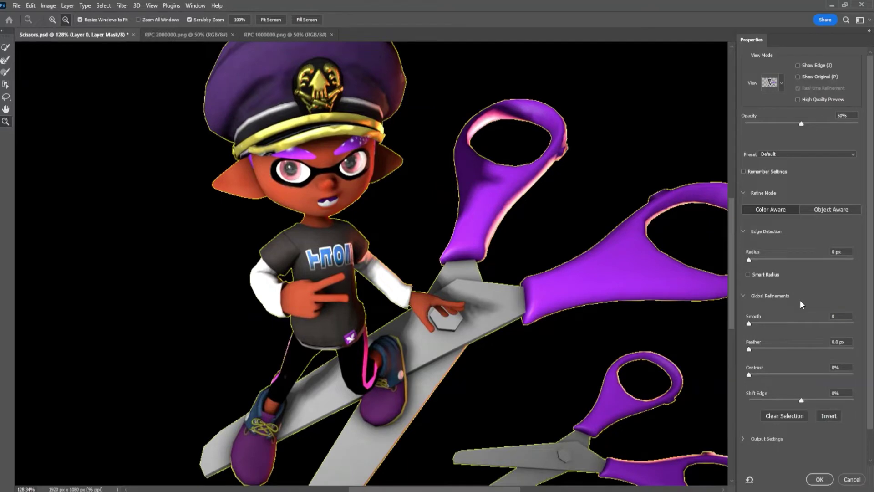
- Smooth the selection edge to 9 in Select and Mask
left_click_drag(750, 323, 758, 324)
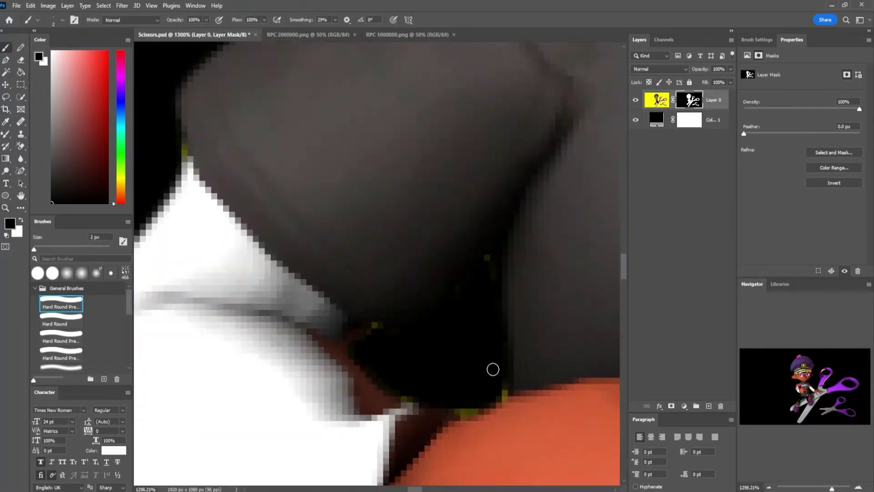
scroll(335, 384, "up", 5, "alt")
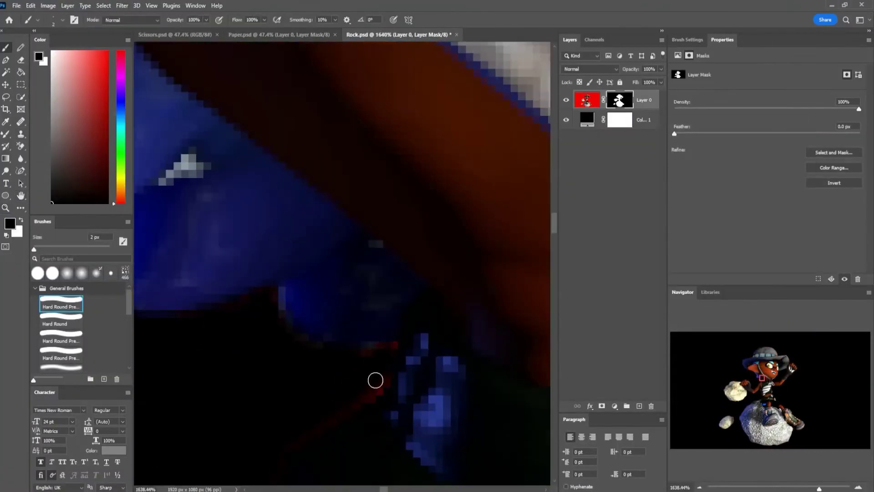
- Pan Rock.psd to bring another stretch of the mask edge into view
mouse_move(375, 380)
left_mouse_down()
mouse_move(205, 361)
mouse_move(341, 267)
mouse_move(341, 335)
mouse_move(249, 288)
left_mouse_up()
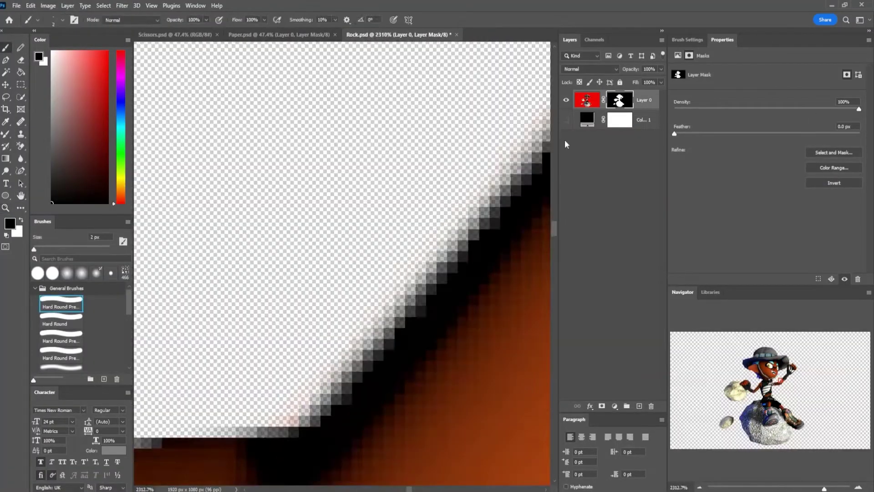